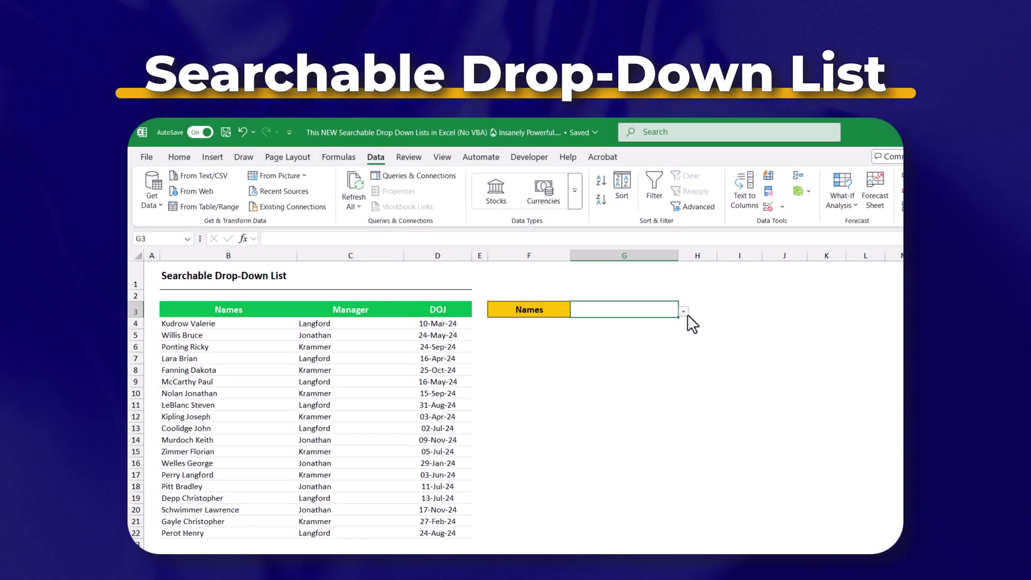
# - Show G3's name dropdown, scroll it, and type 'c' to filter it to three names
pyautogui.click(684, 312)
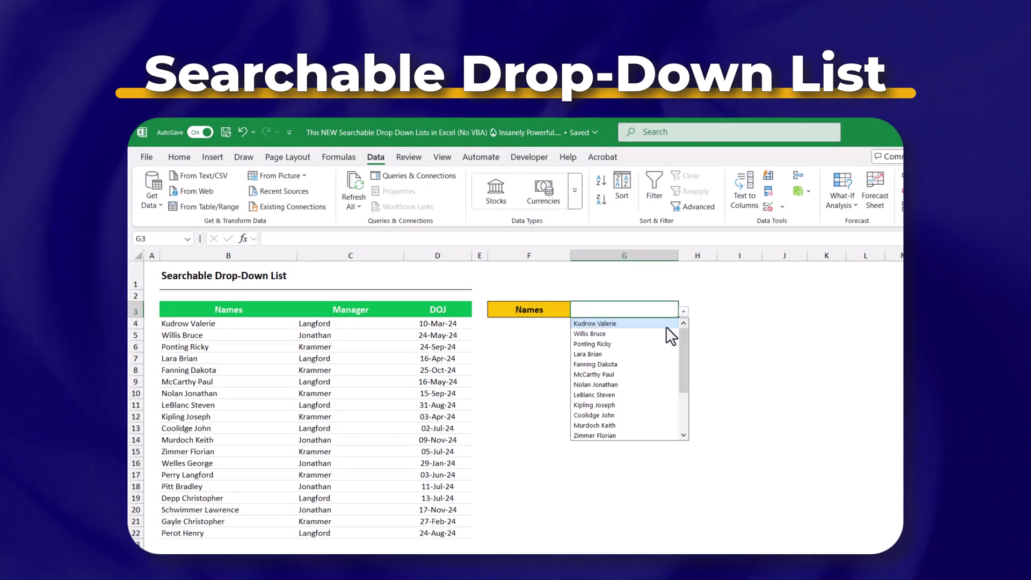
pyautogui.moveTo(683, 345); pyautogui.dragTo(683, 393)
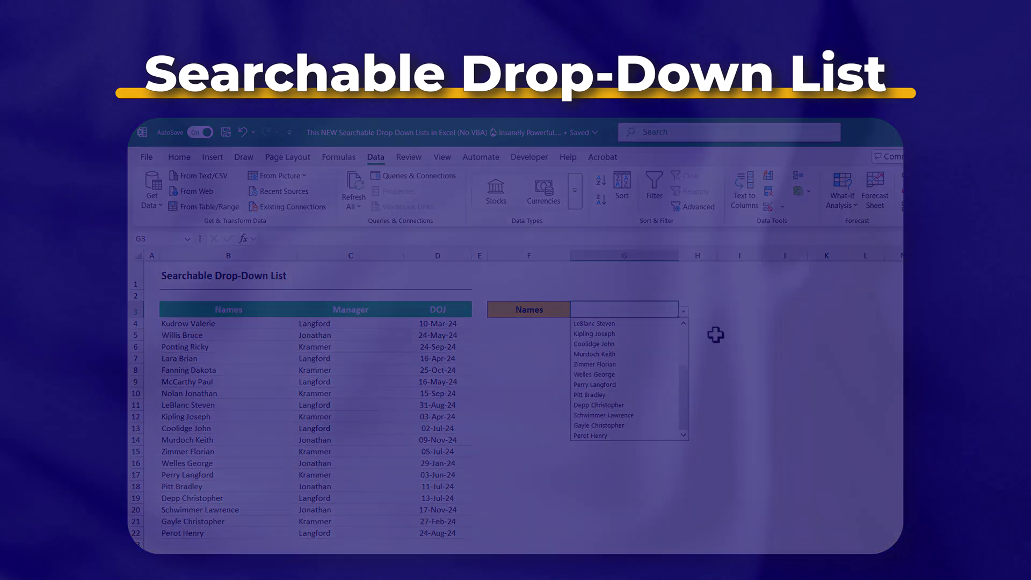
pyautogui.write('c')
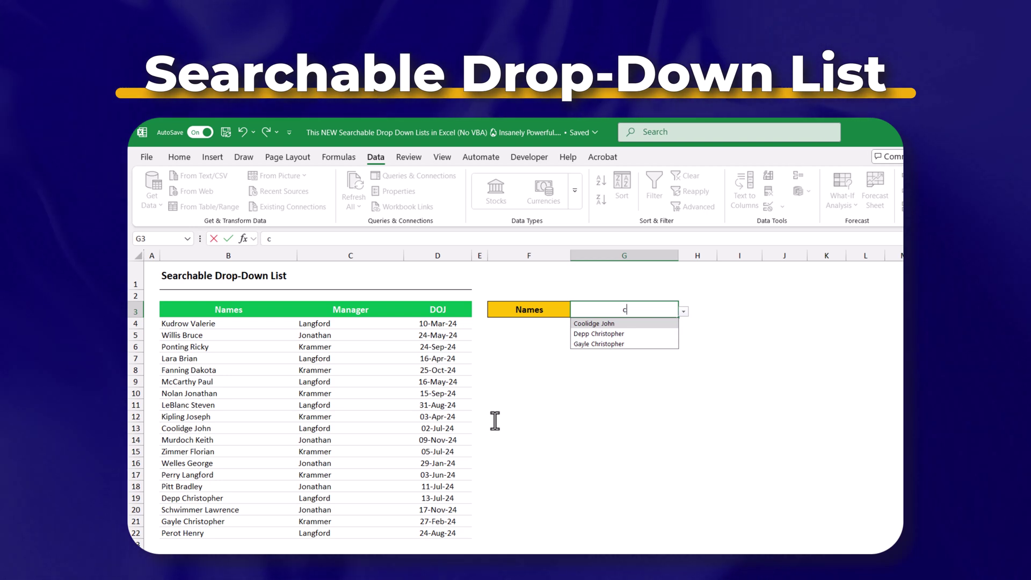
pyautogui.press('Return')
pyautogui.press('Delete')
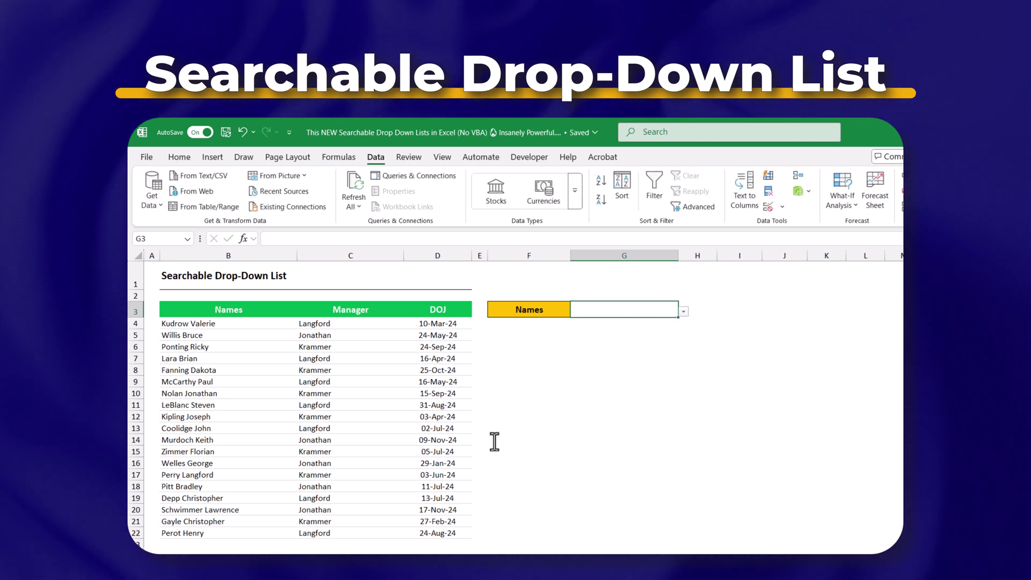
pyautogui.write('s')
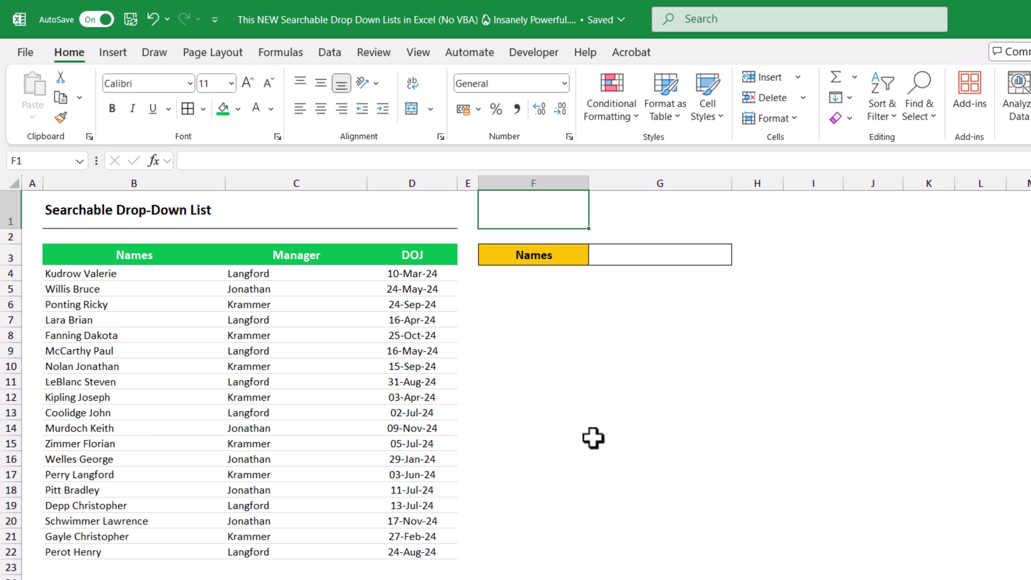
# - Open G3's Data Validation dialog from the Data ribbon, move it, then close it
pyautogui.click(646, 260)
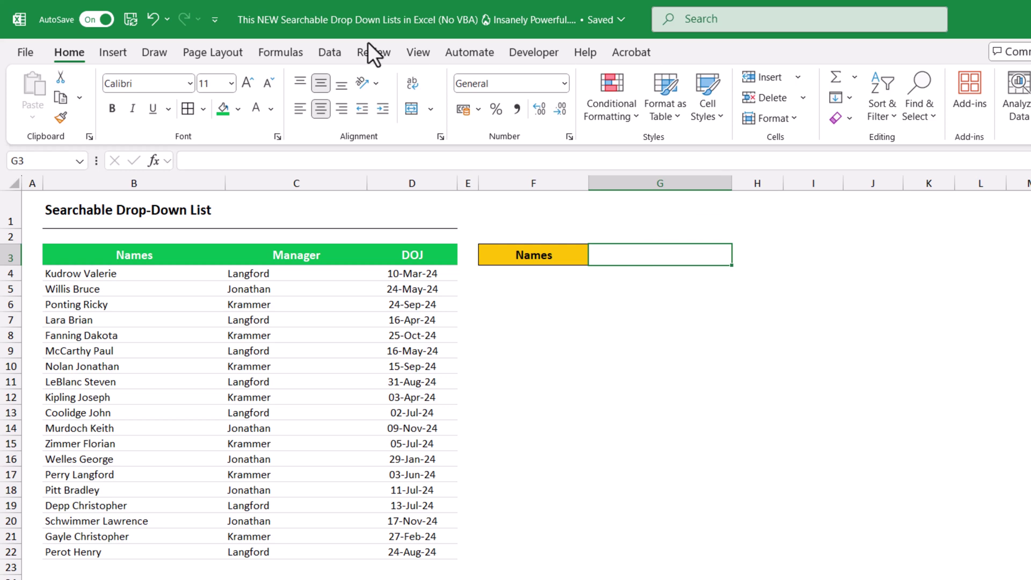
pyautogui.click(331, 54)
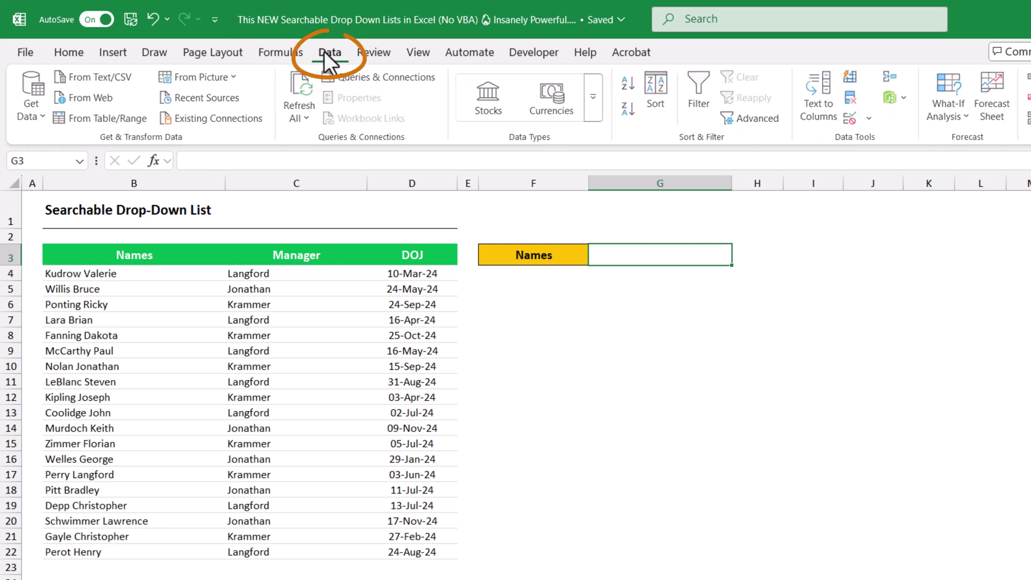
pyautogui.click(853, 118)
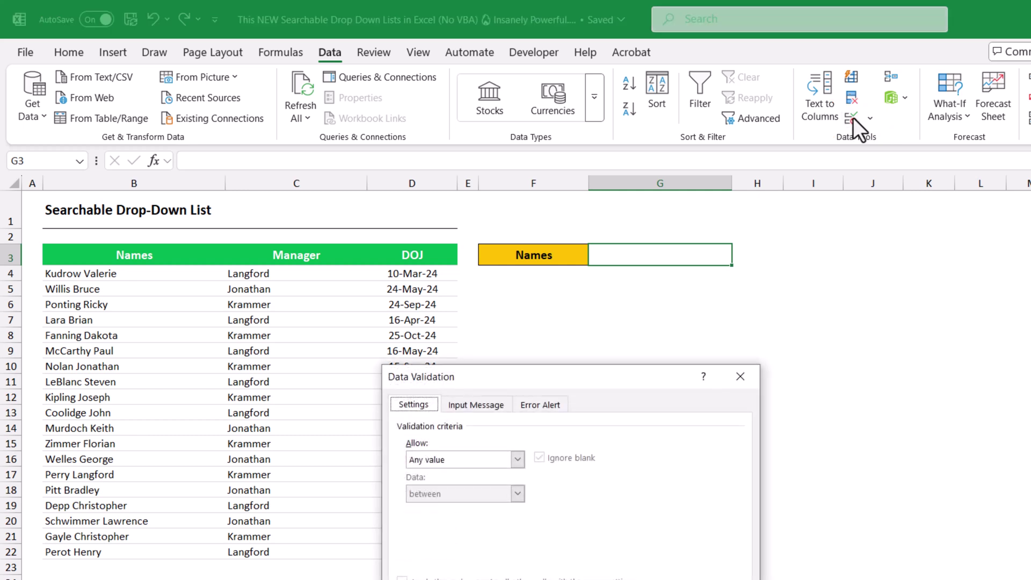
pyautogui.moveTo(608, 385)
pyautogui.mouseDown()
pyautogui.moveTo(641, 281)
pyautogui.moveTo(639, 303)
pyautogui.mouseUp()
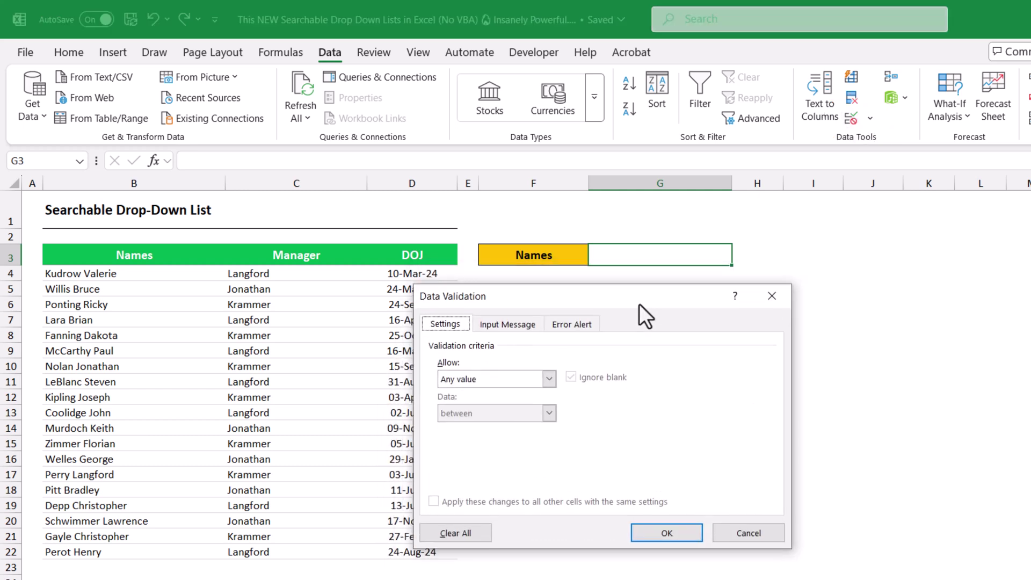
pyautogui.click(778, 295)
# - Reopen Data Validation using the Alt+A,V,V and then the legacy Alt+D,L shortcuts
pyautogui.hotkey('alt', 'a')
pyautogui.press('v')
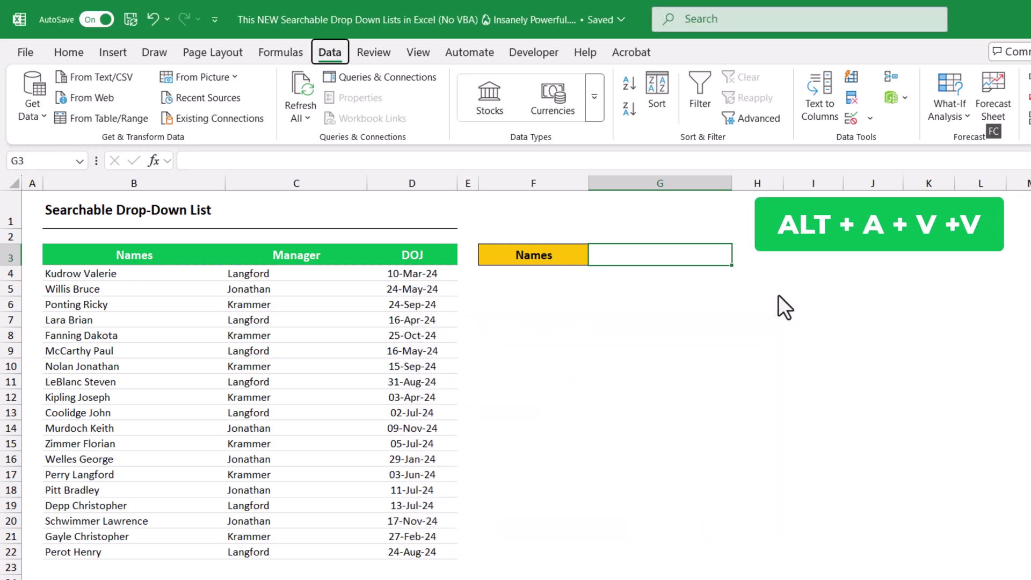
pyautogui.press('v')
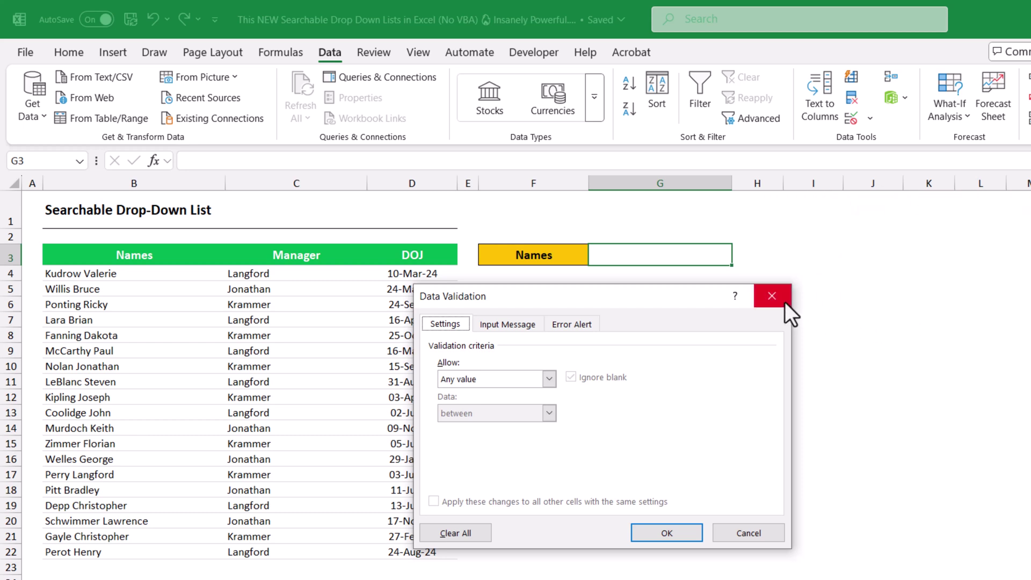
pyautogui.click(784, 302)
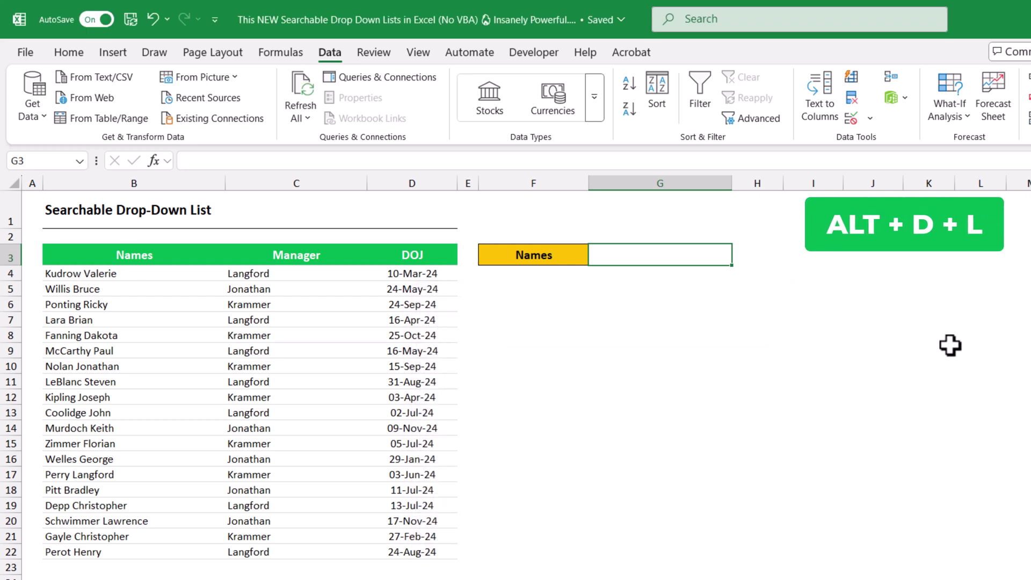
pyautogui.hotkey('alt', 'd')
pyautogui.press('l')
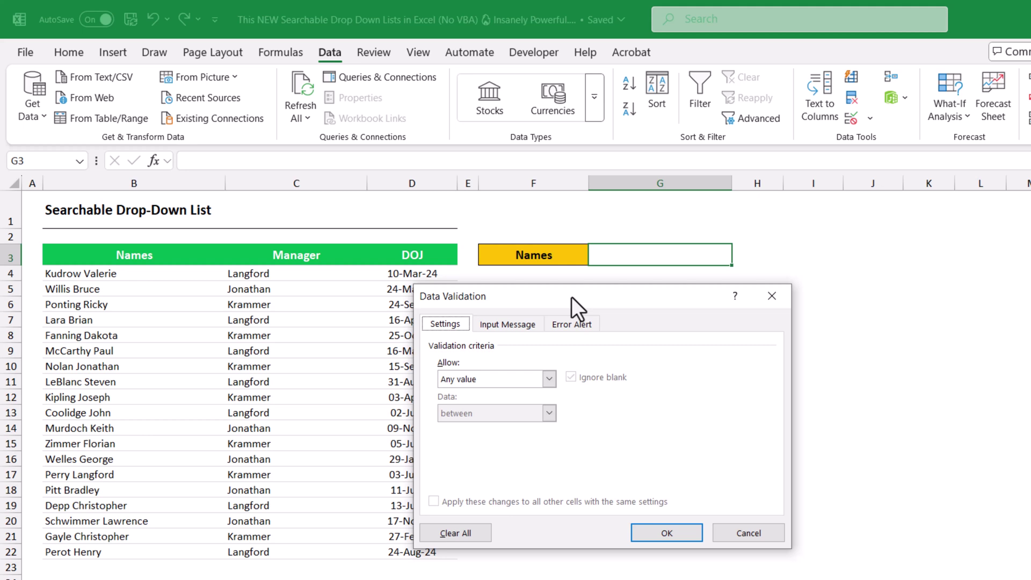
# - Set G3's validation to a List sourced from B4:B22 and apply it
pyautogui.click(504, 383)
pyautogui.click(462, 428)
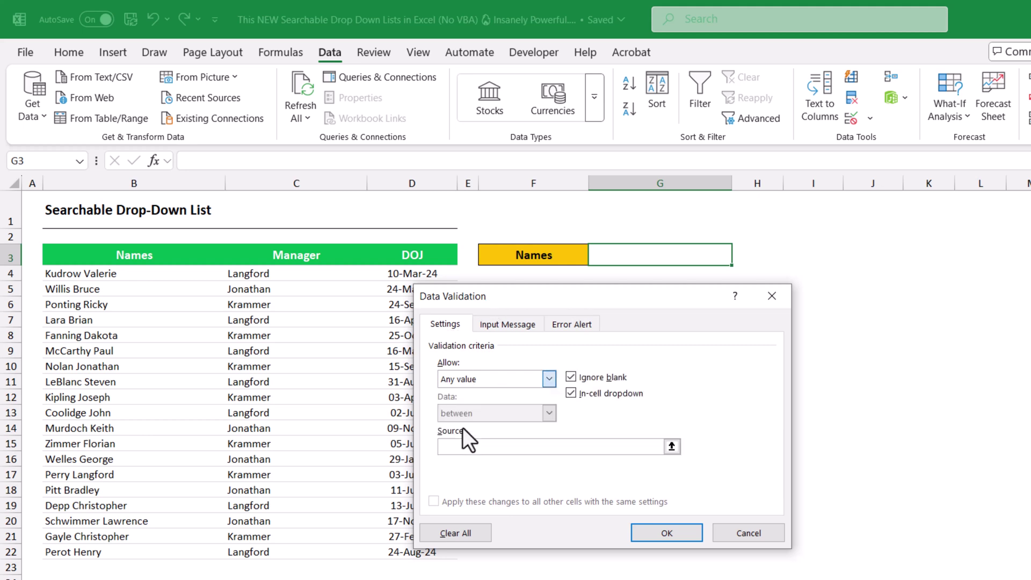
pyautogui.click(462, 446)
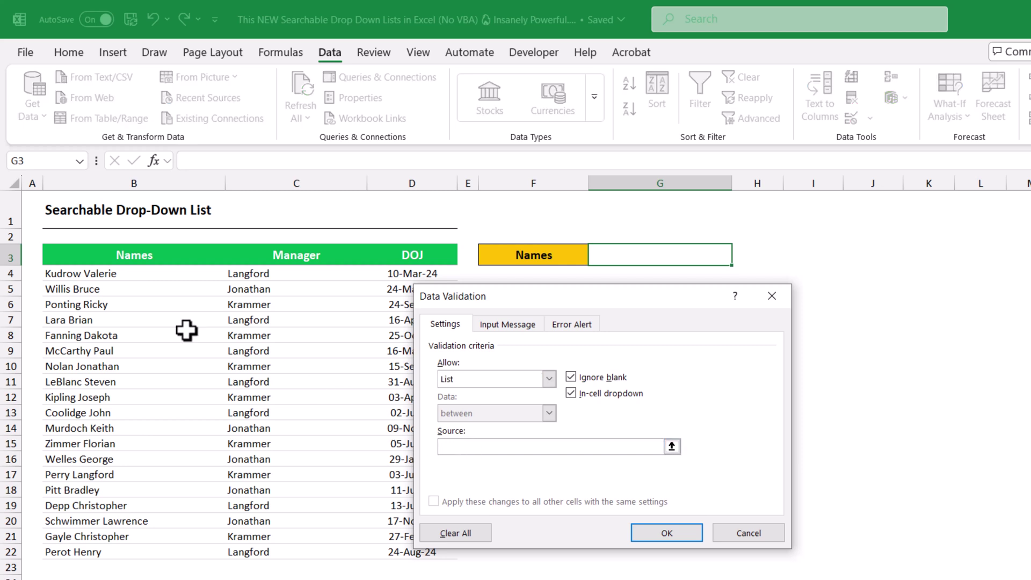
pyautogui.moveTo(136, 275); pyautogui.dragTo(128, 549)
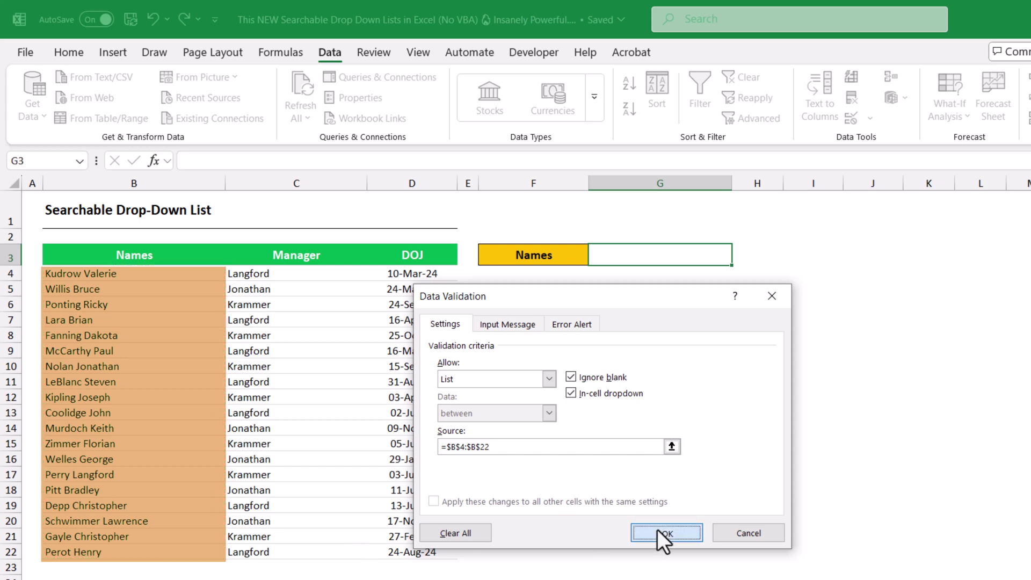
pyautogui.click(657, 531)
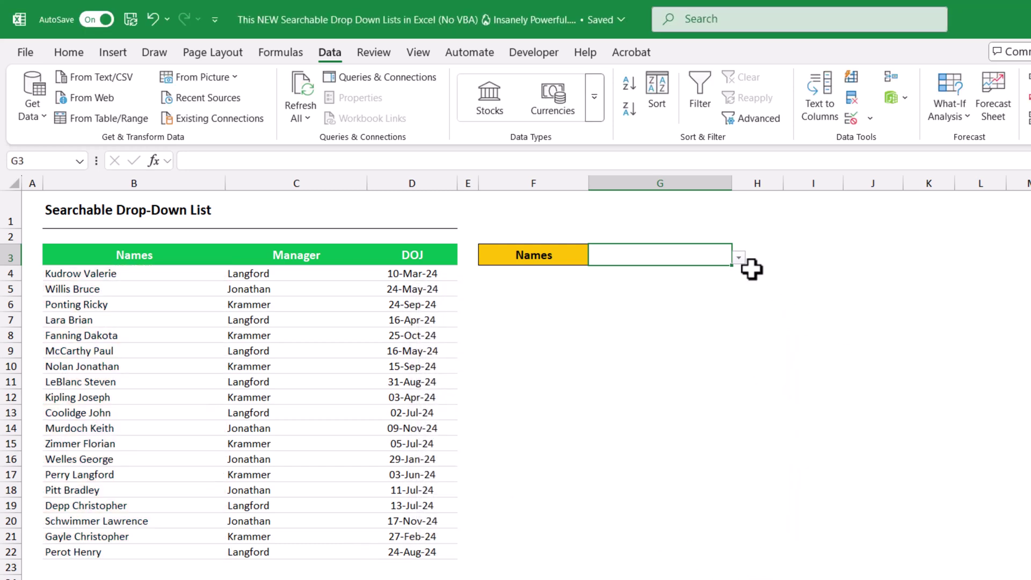
pyautogui.click(739, 259)
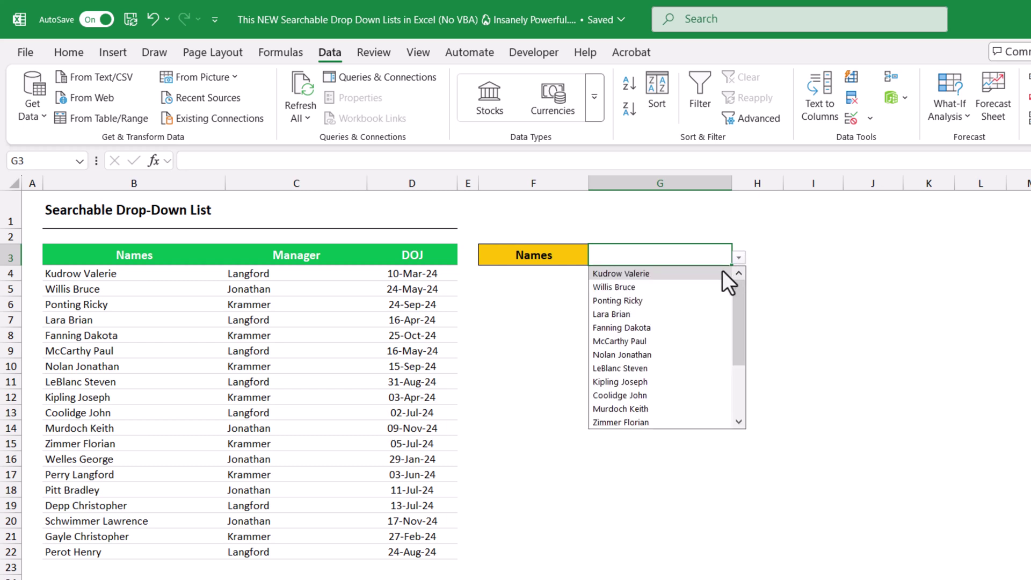
pyautogui.moveTo(737, 300); pyautogui.dragTo(739, 359)
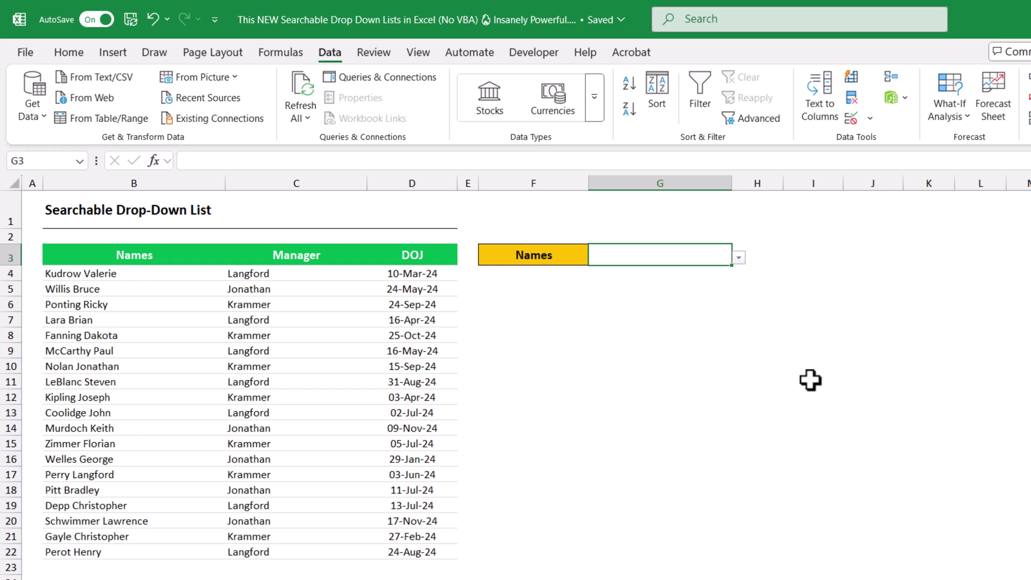
pyautogui.write('c')
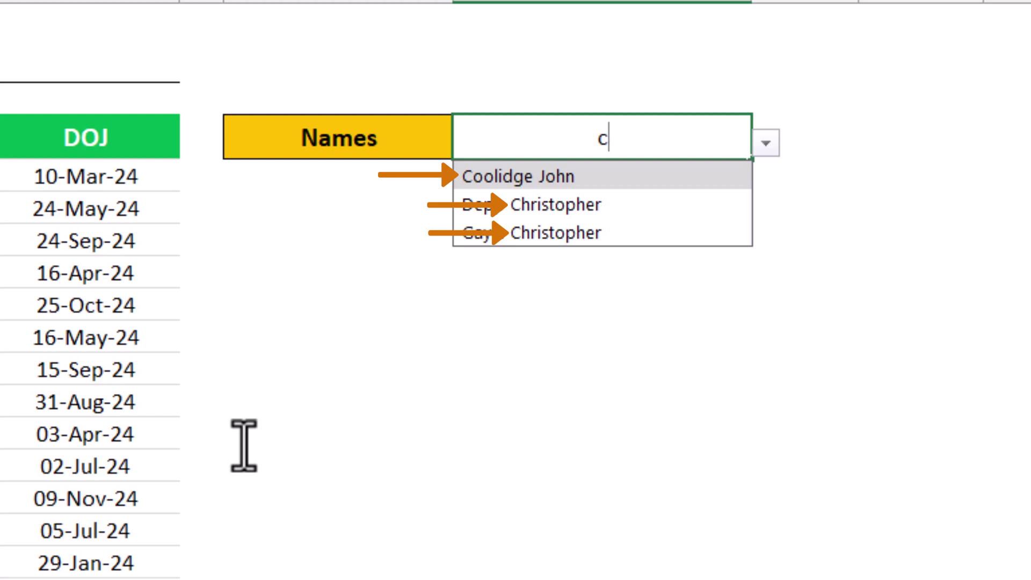
pyautogui.press('Return')
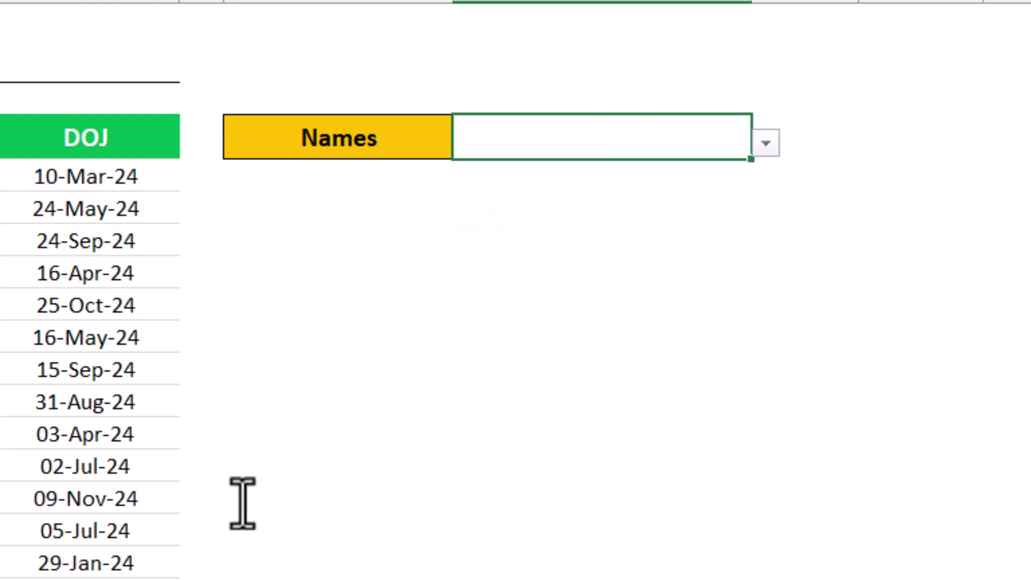
pyautogui.write('s')
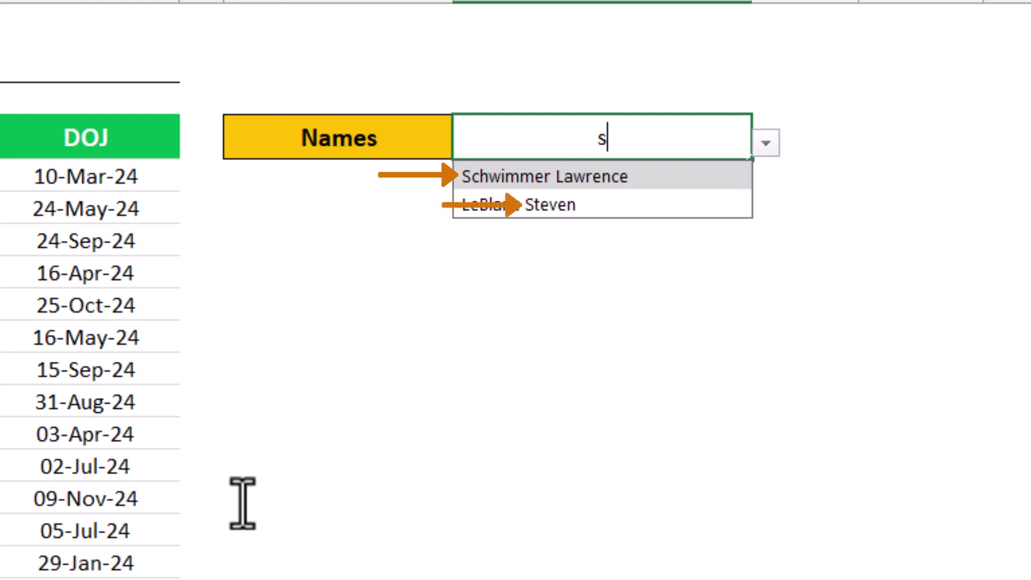
pyautogui.press('Return')
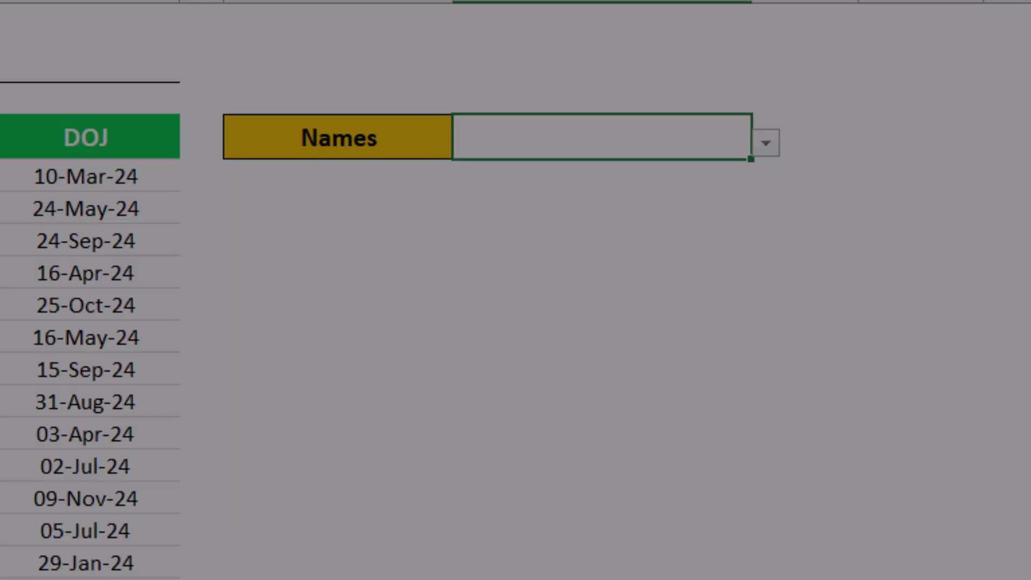
pyautogui.write('u')
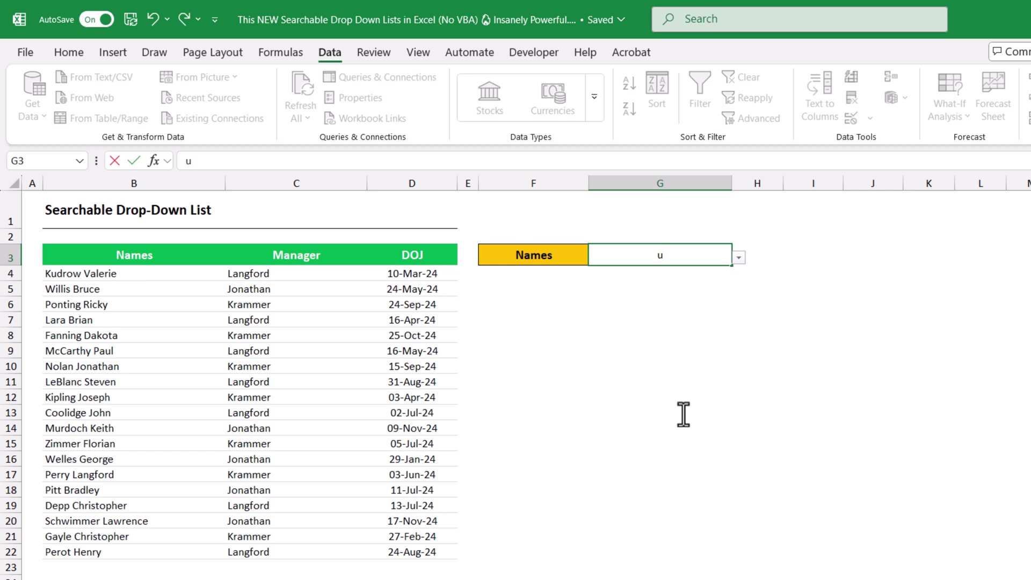
pyautogui.press('Return')
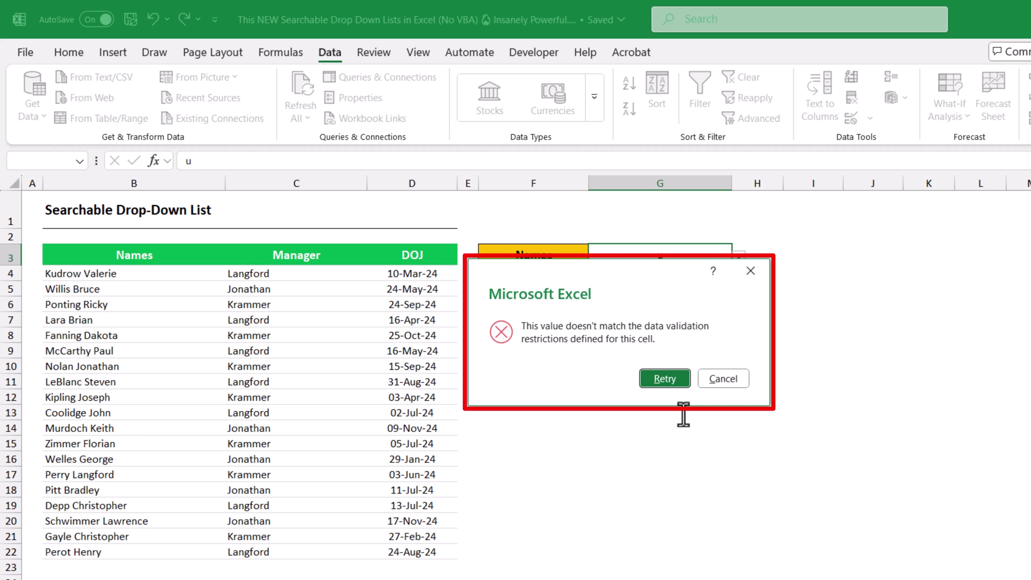
pyautogui.press('Escape')
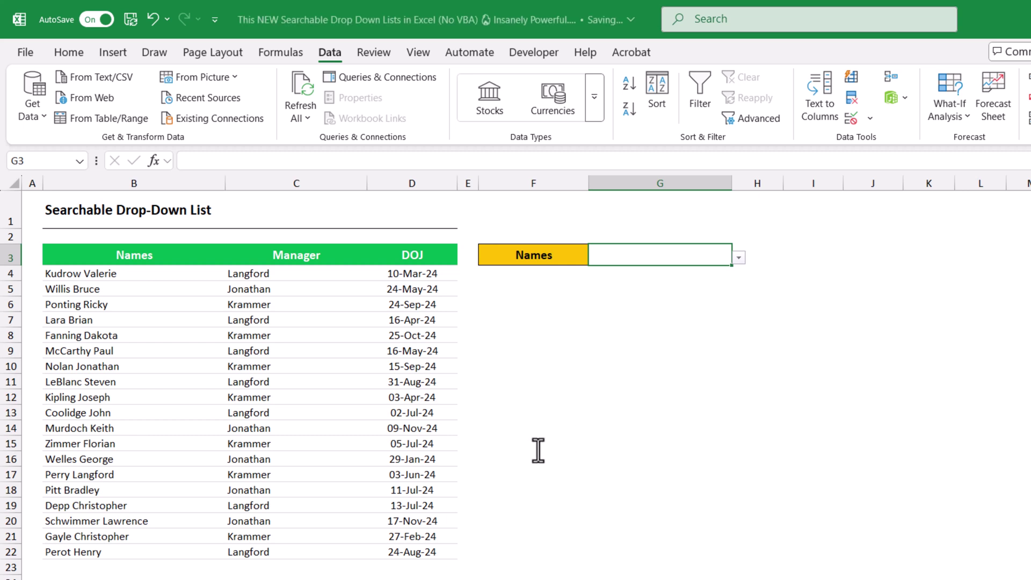